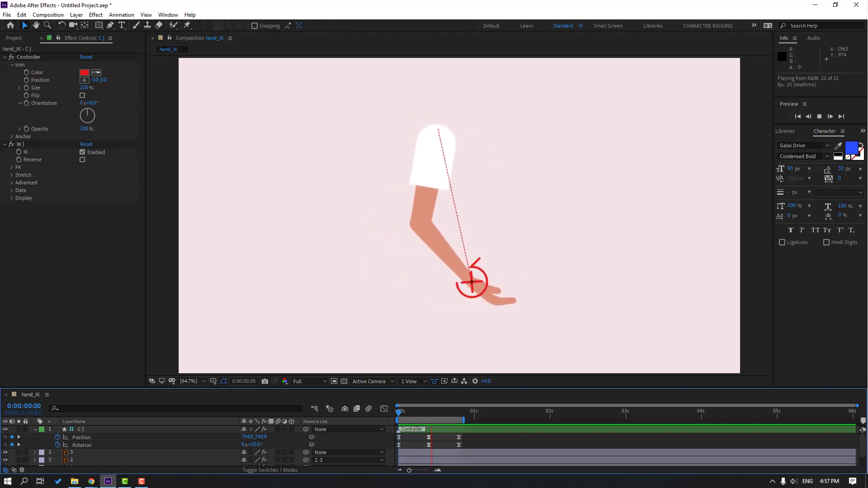
key(space)
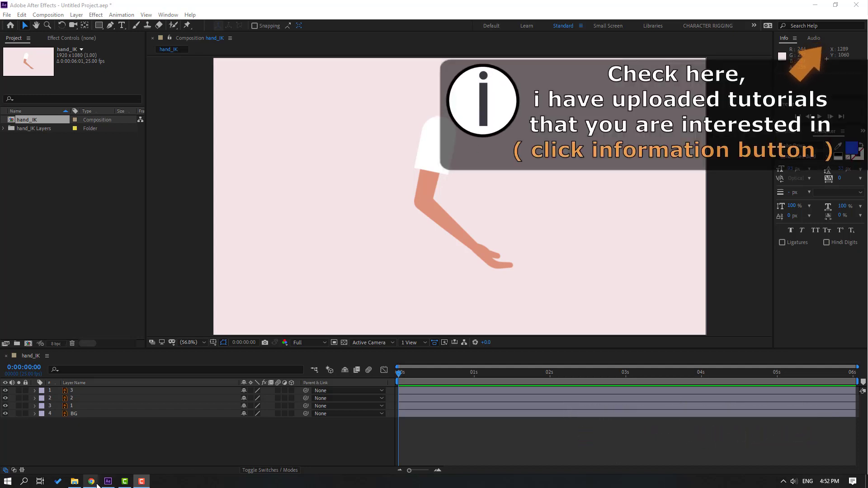
Step: Lock the BG layer and move hand layer 1's anchor point up to the wrist
click(72, 415)
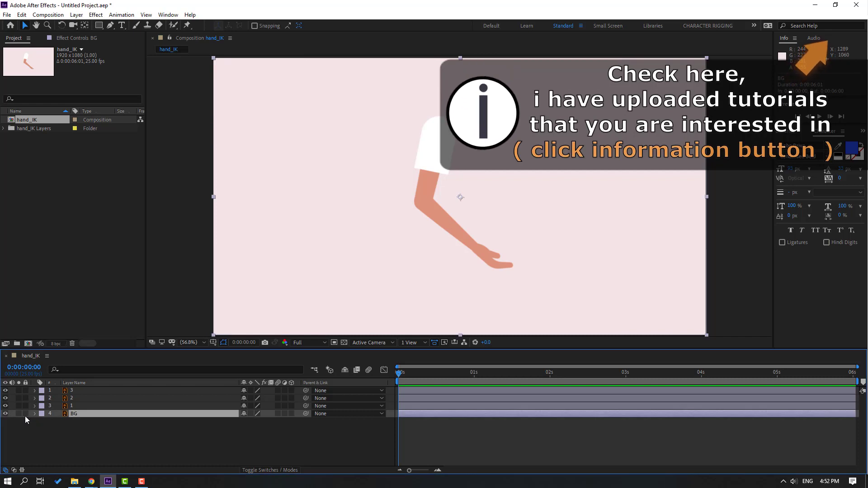
click(26, 414)
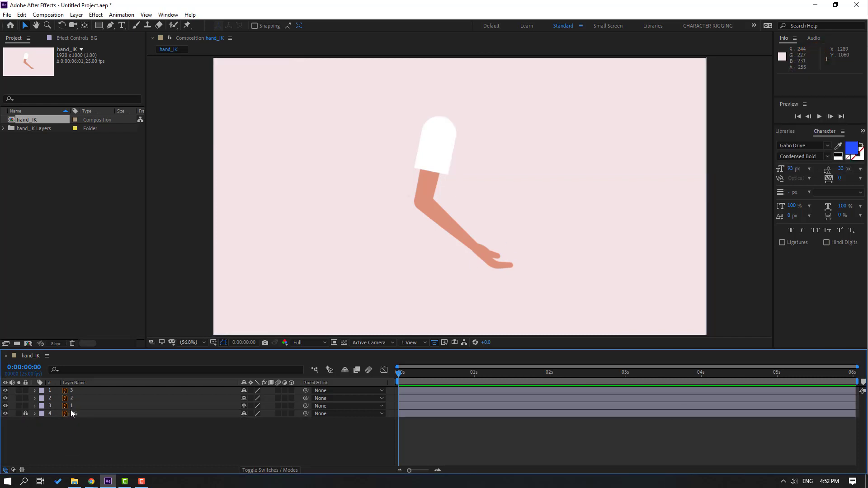
click(71, 405)
click(19, 405)
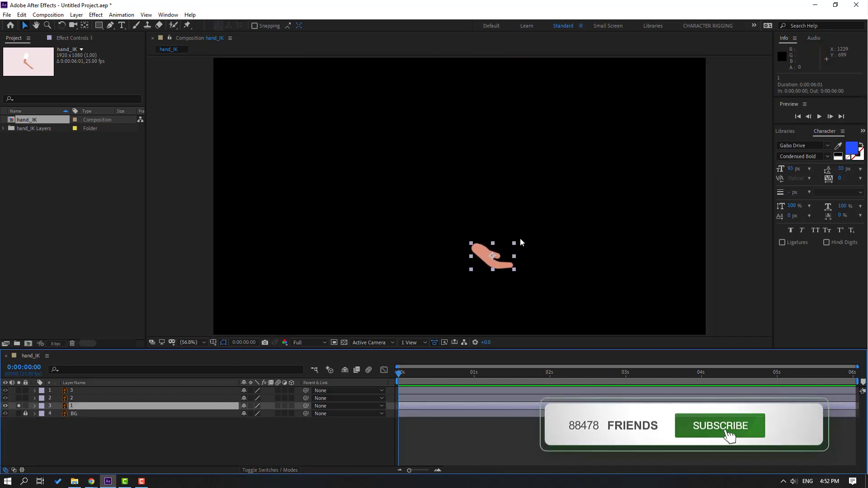
key(slash)
drag(520, 238, 442, 131)
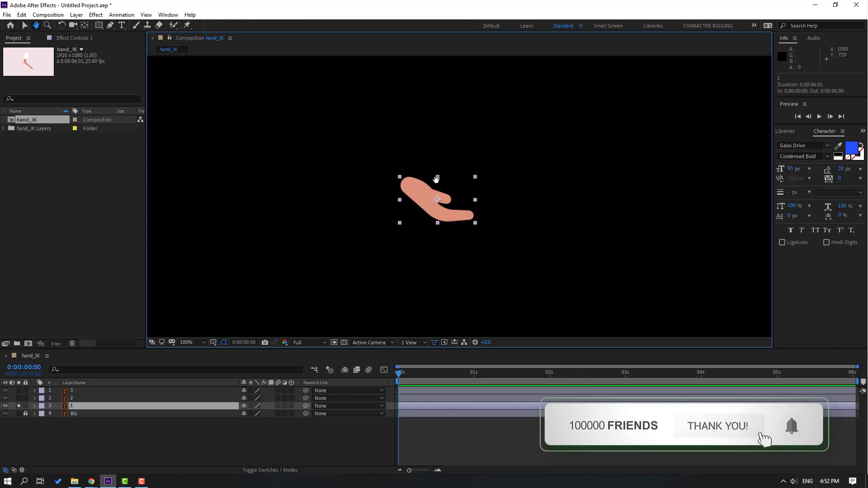
click(85, 26)
drag(437, 200, 411, 186)
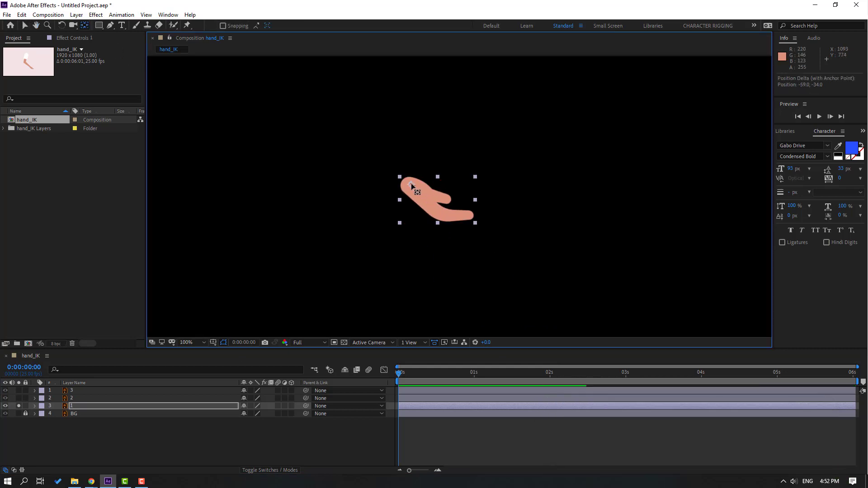
click(25, 25)
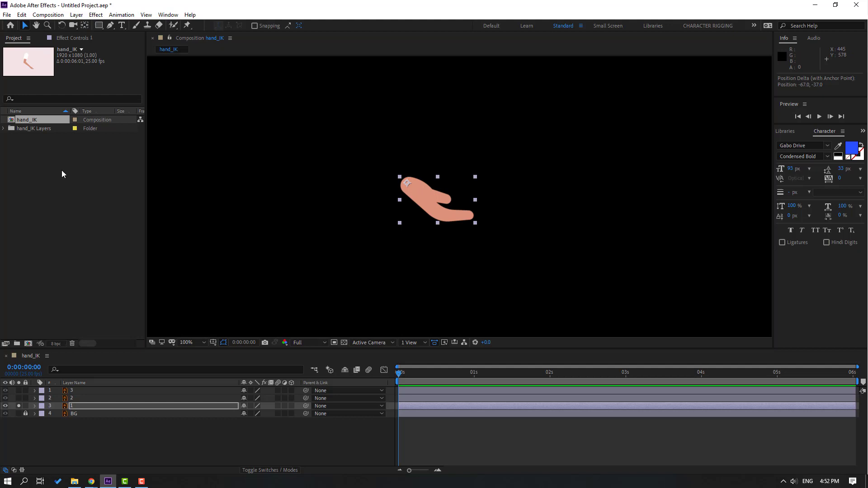
click(18, 406)
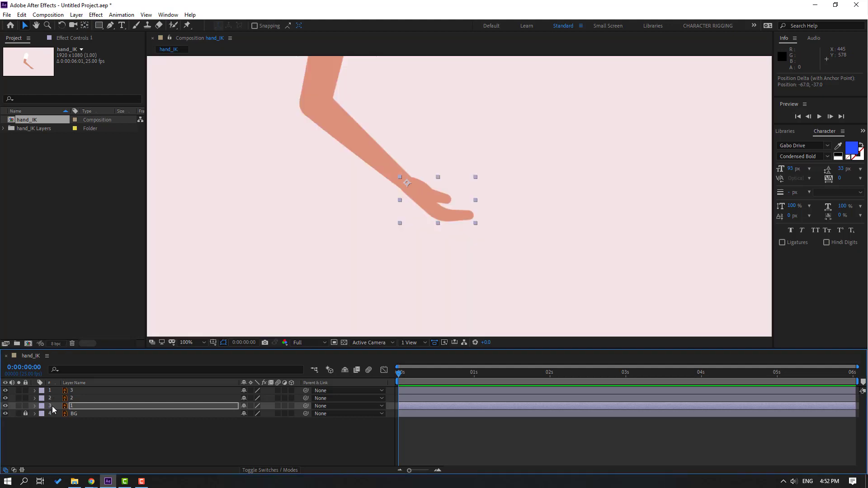
Step: Move forearm layer 2's anchor point to the elbow end
click(75, 399)
drag(345, 178, 350, 228)
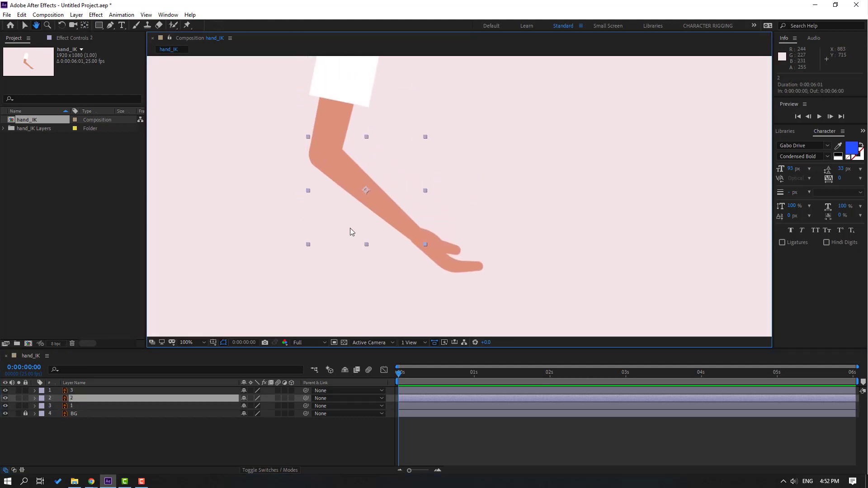
click(18, 398)
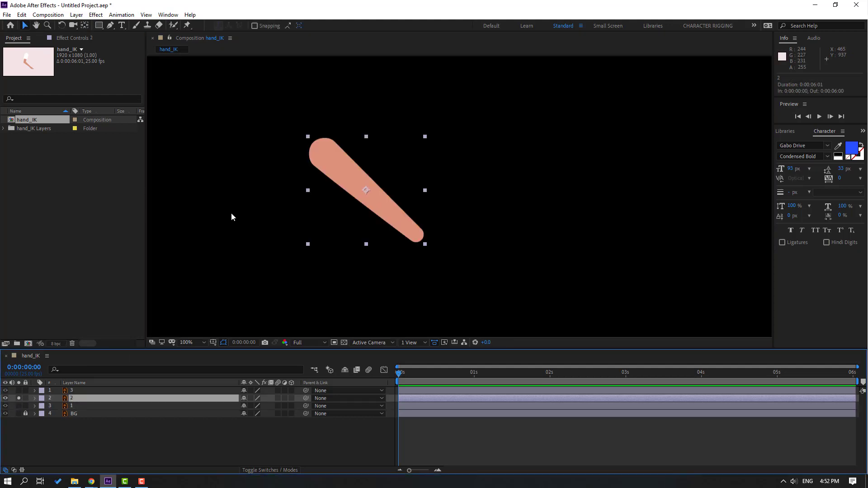
click(85, 26)
drag(364, 192, 317, 149)
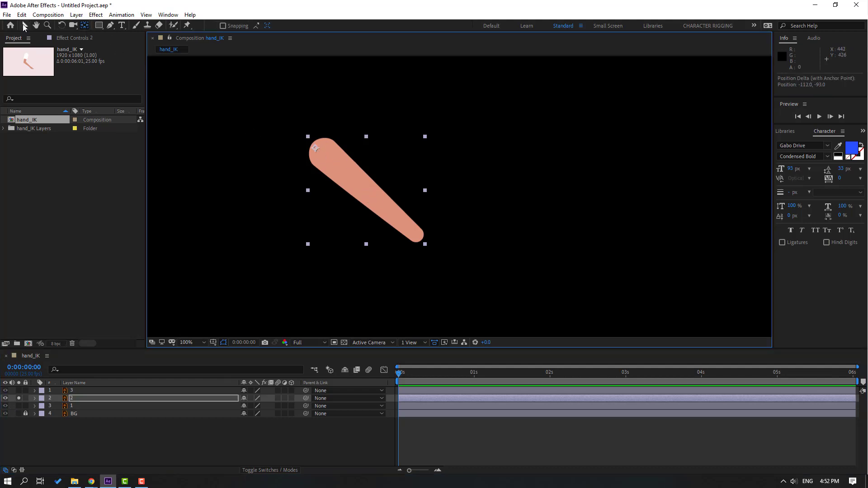
click(25, 26)
click(18, 399)
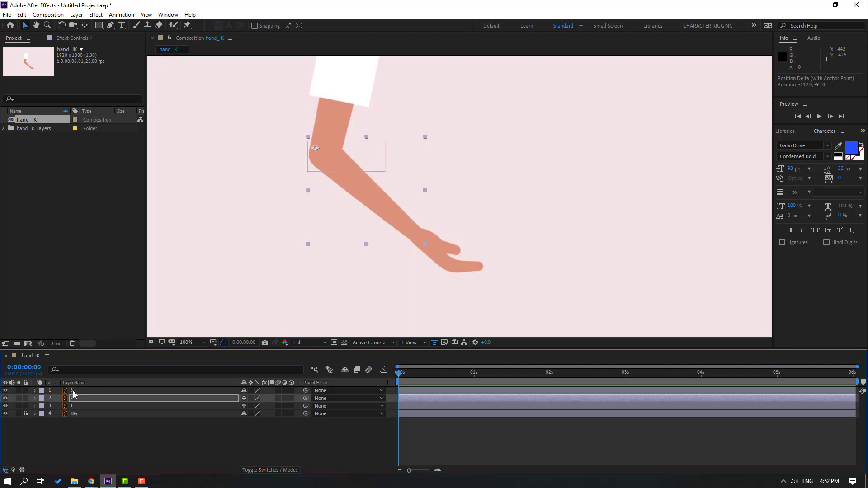
Step: Move upper arm layer 3's anchor point up to the shoulder
click(74, 391)
click(18, 391)
key(h)
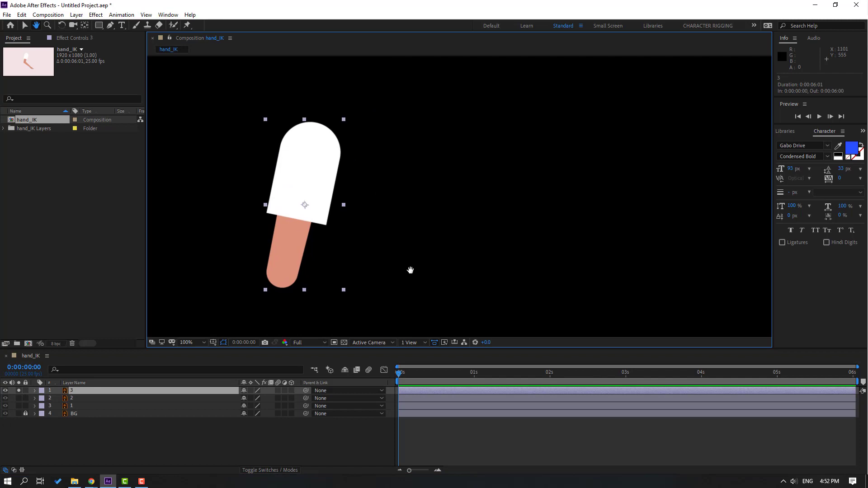
drag(410, 270, 439, 248)
key(v)
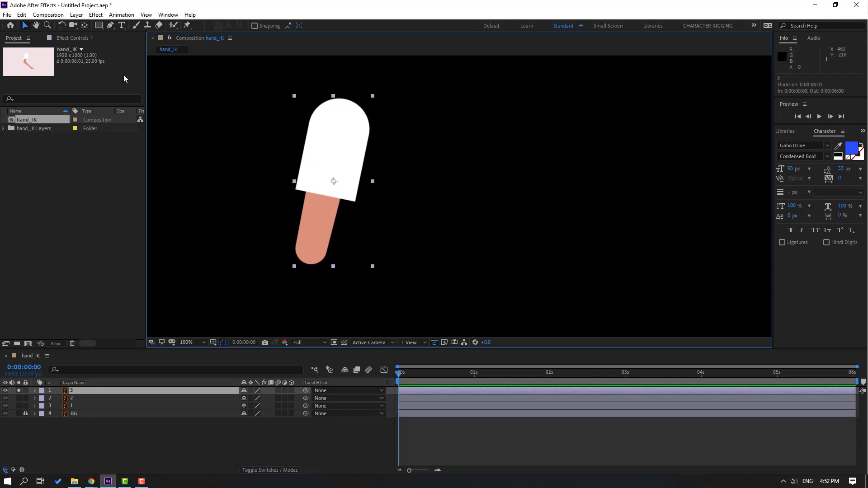
click(84, 26)
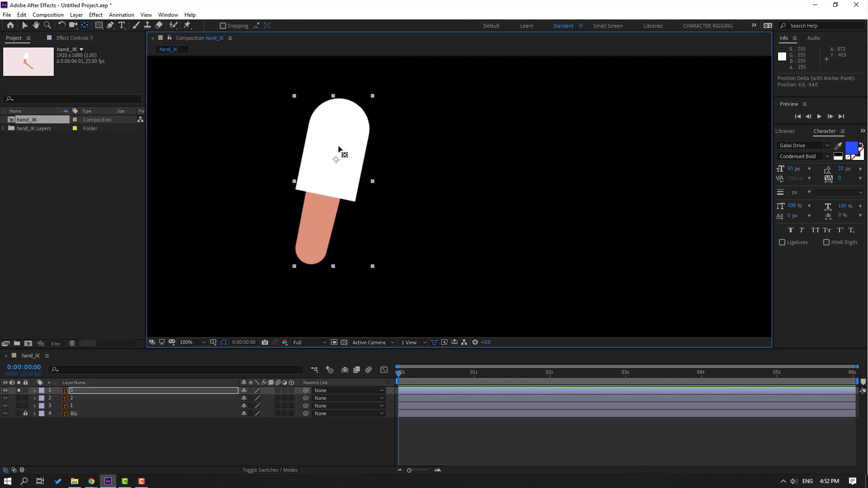
drag(335, 184, 345, 110)
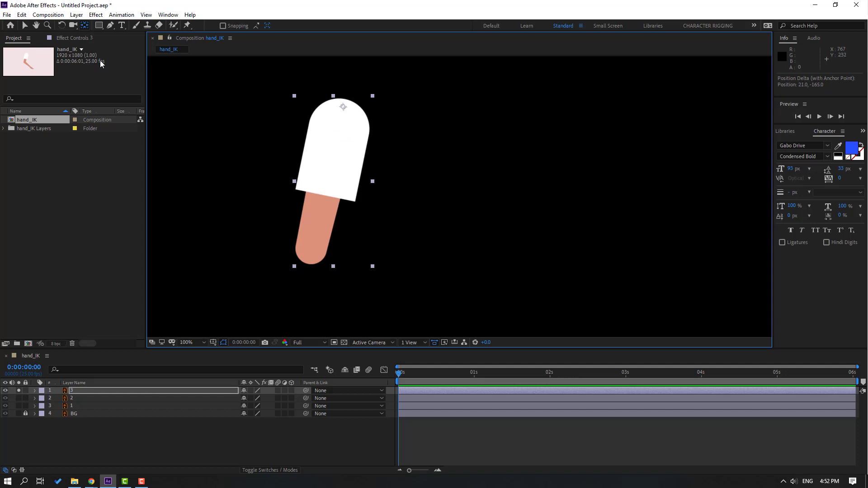
click(23, 26)
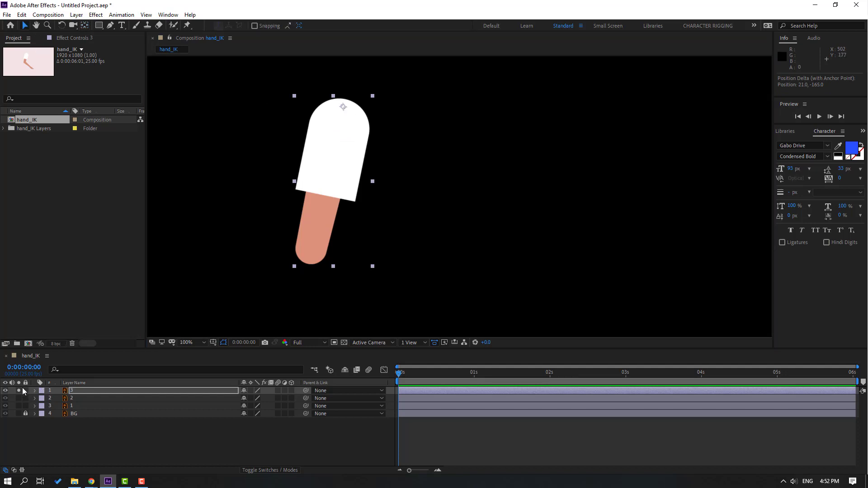
click(19, 390)
Step: Parent hand layer 1 to forearm layer 2, and forearm layer 2 to upper arm layer 3
scroll(445, 199, down, 2)
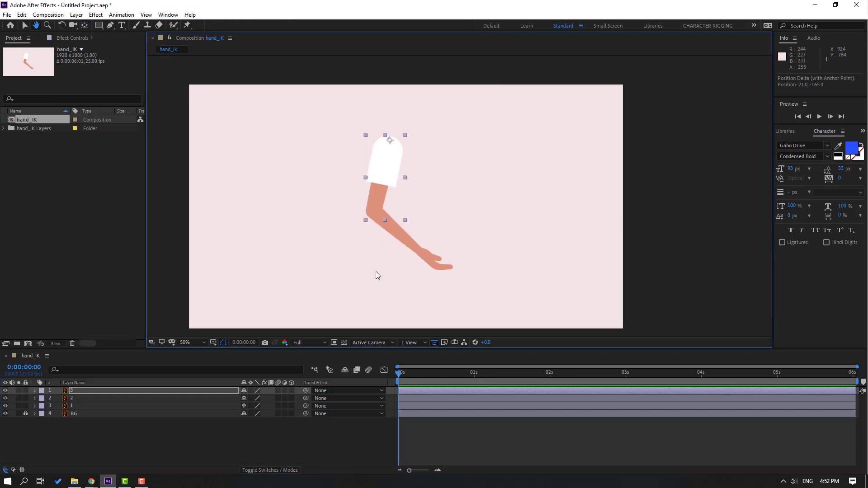
key(v)
click(70, 406)
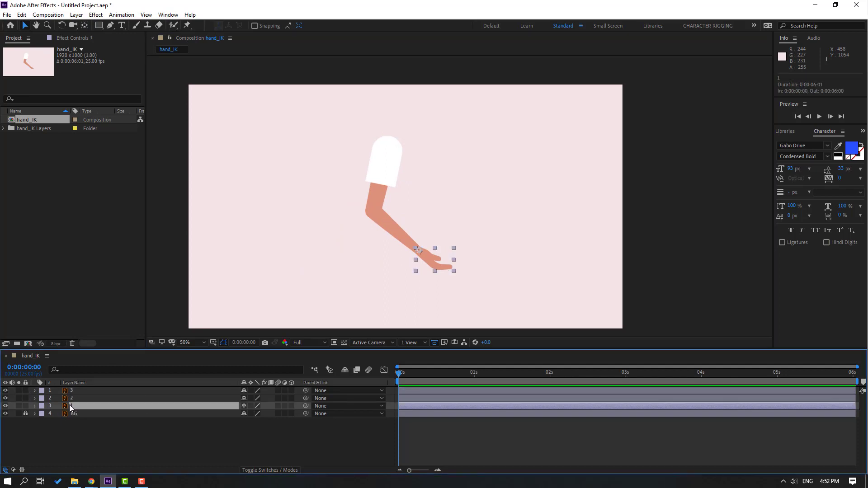
drag(306, 405, 73, 399)
click(73, 398)
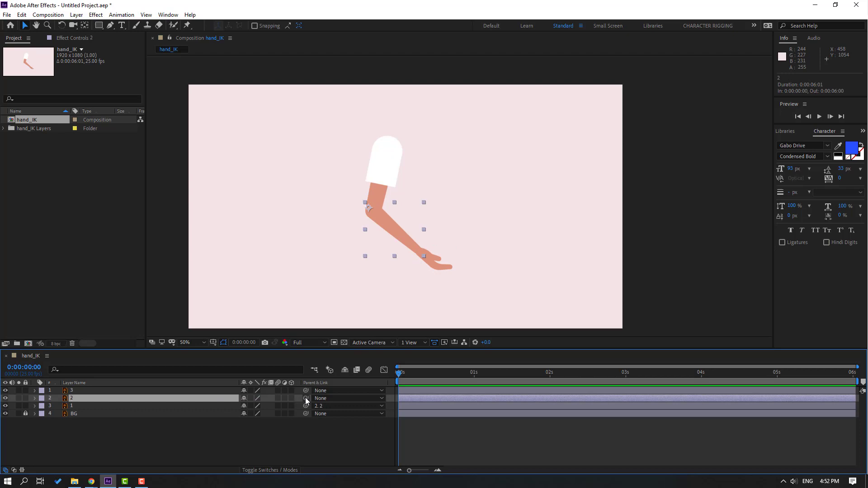
drag(306, 399, 75, 391)
click(94, 413)
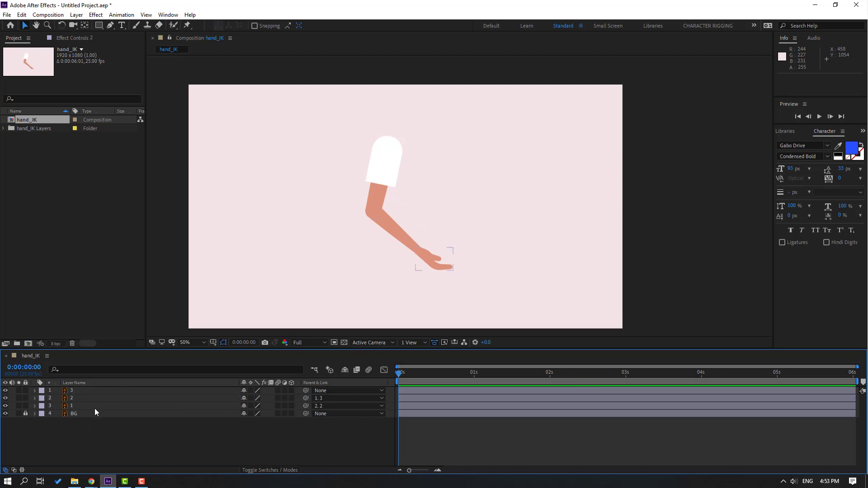
click(72, 406)
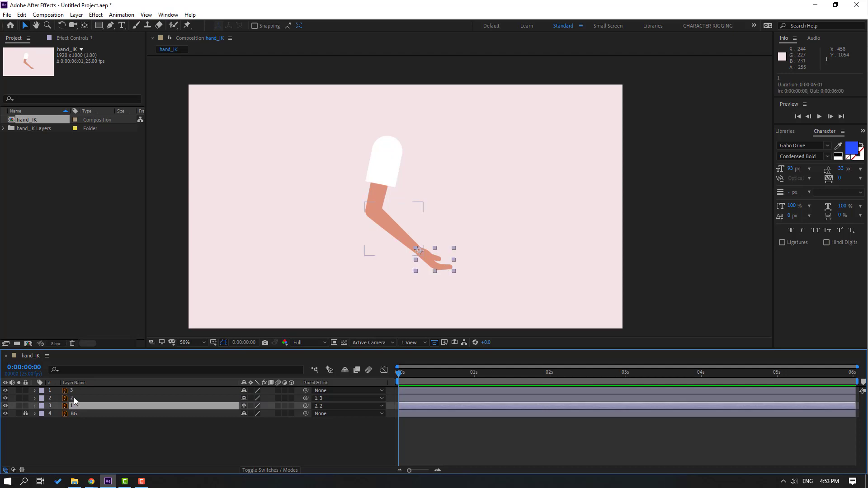
Step: Select the three arm layers and rig them with Duik Bassel's Auto-rig & IK
shift+click(74, 398)
shift+click(75, 390)
click(168, 15)
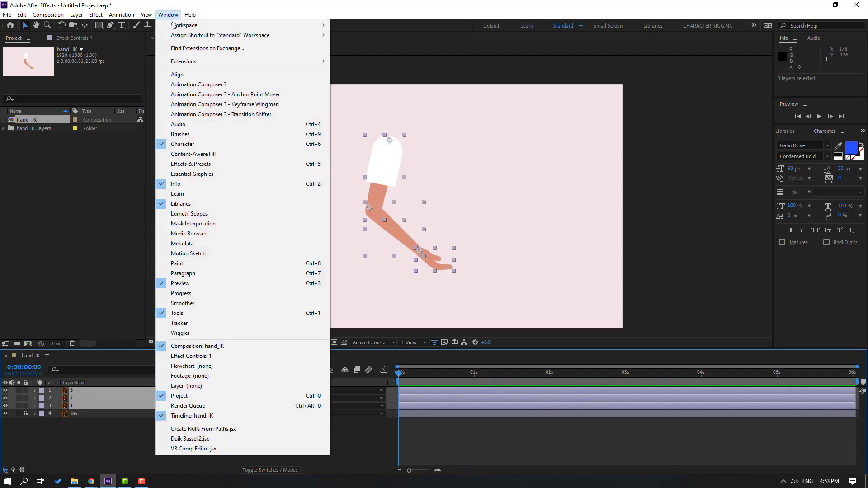
click(195, 440)
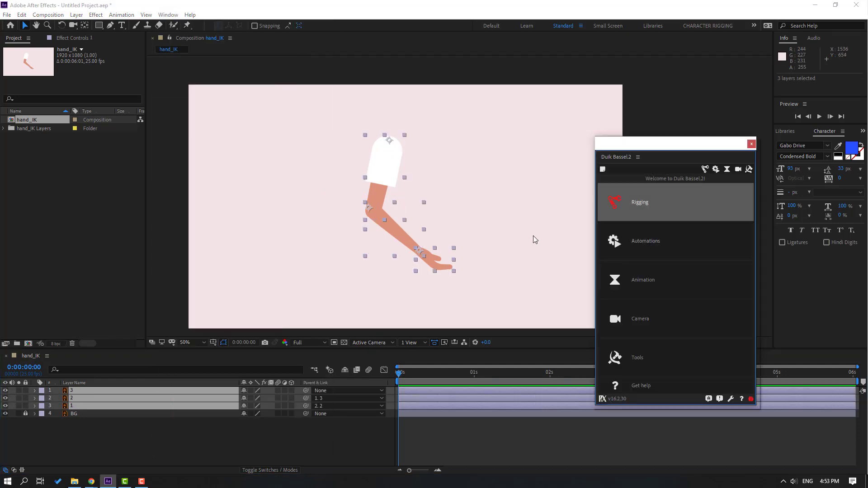
click(635, 204)
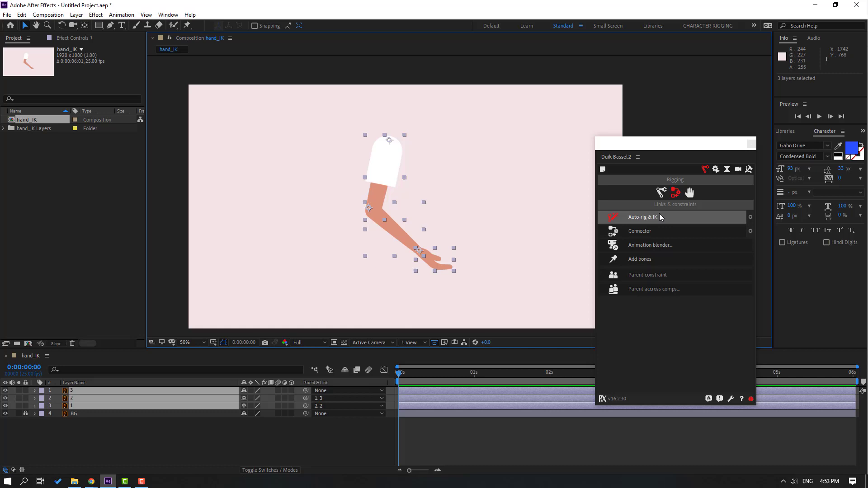
click(645, 216)
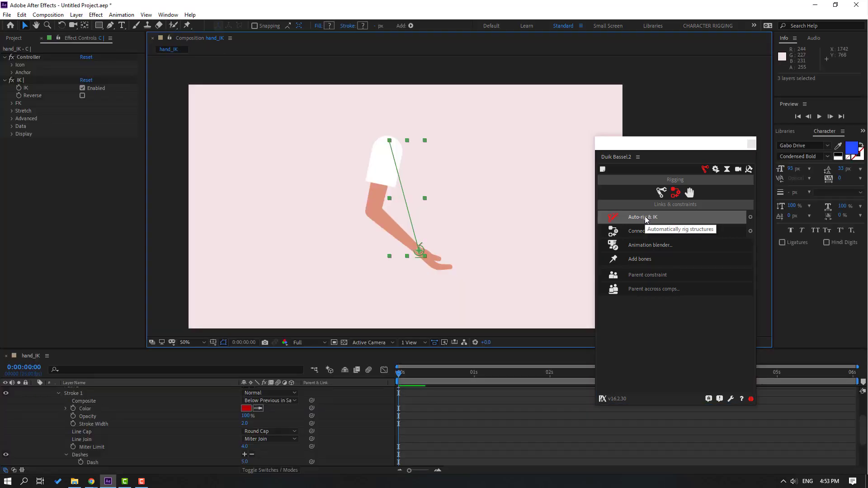
Step: Set the IK controller's Icon Size to 230%
scroll(93, 425, up, 3)
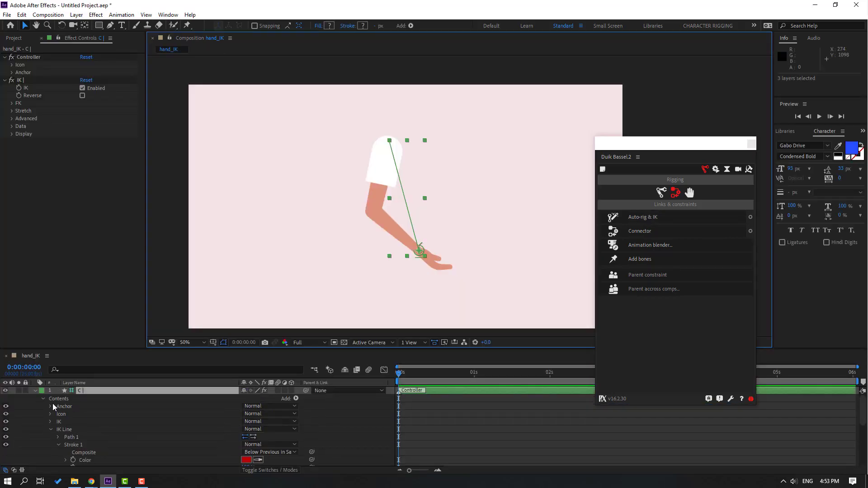
click(85, 392)
click(35, 391)
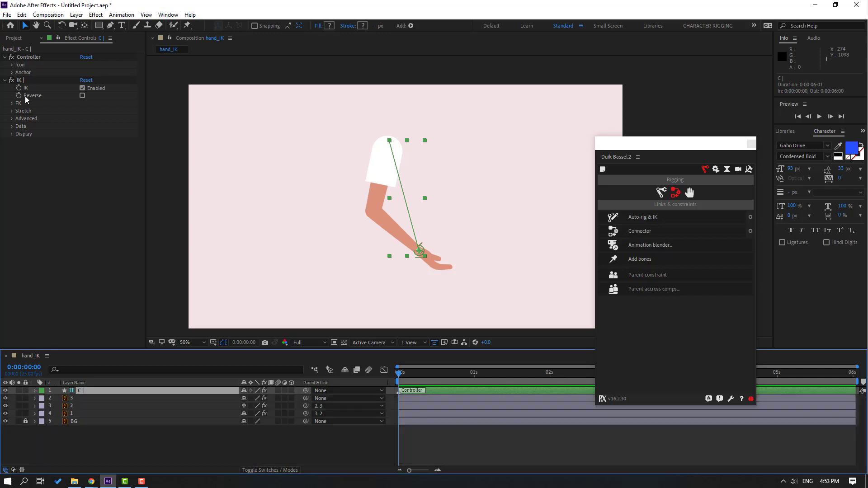
click(12, 65)
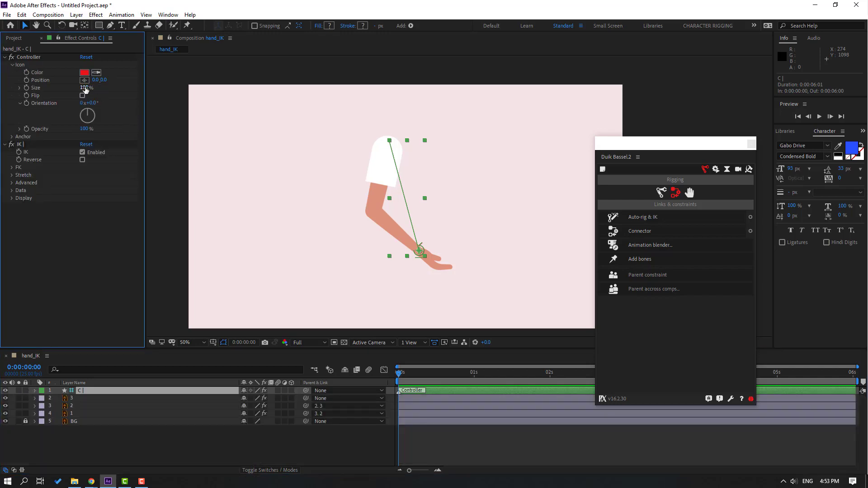
drag(85, 90, 98, 89)
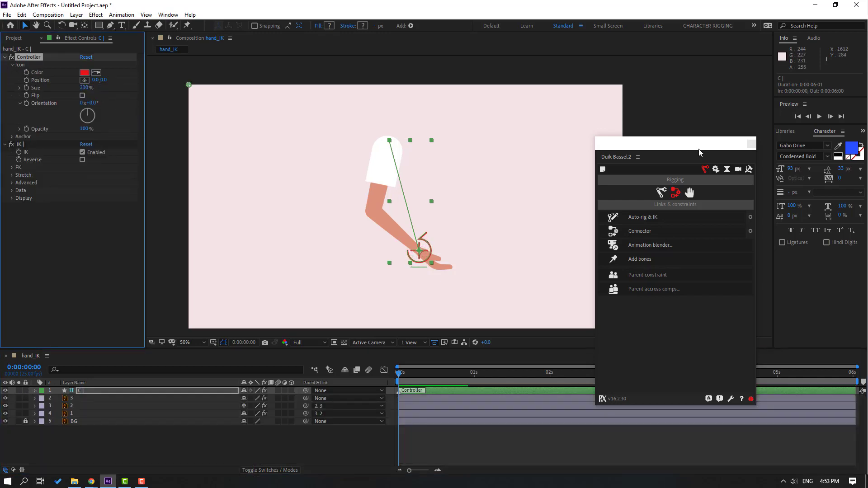
Step: Close Duik, test the rig, then pull the controller left and keyframe Position at frame 0
click(751, 144)
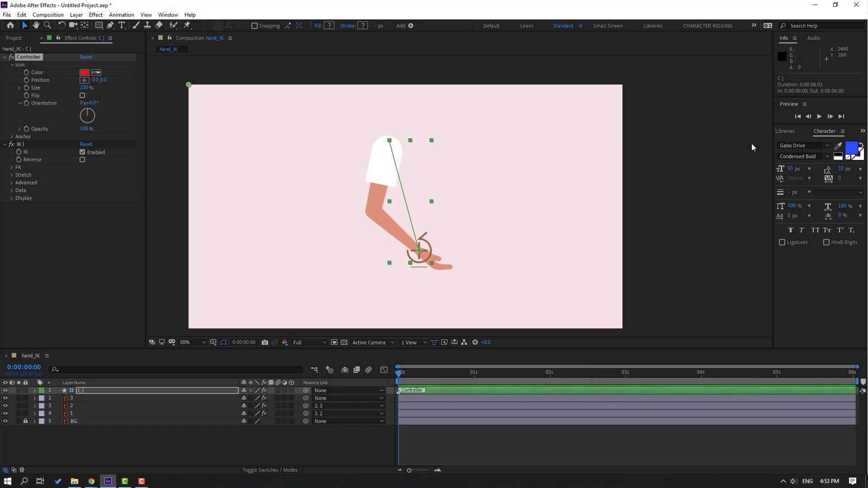
drag(421, 261, 403, 252)
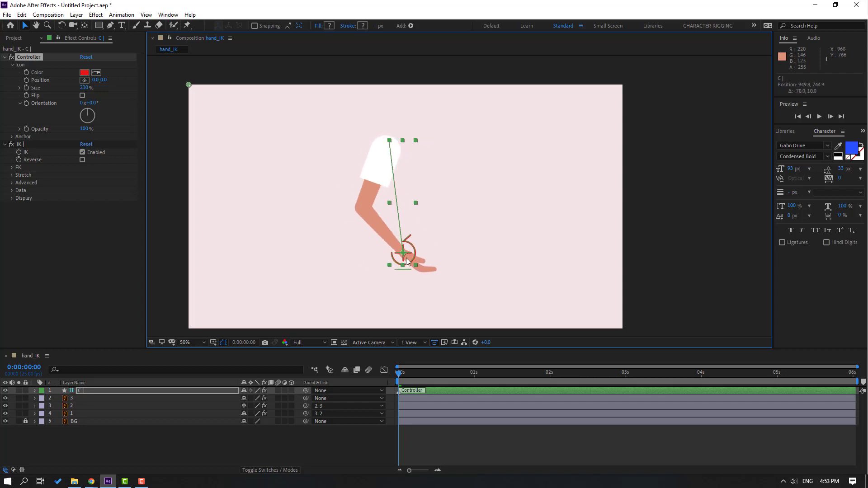
key(ctrl+z)
click(82, 392)
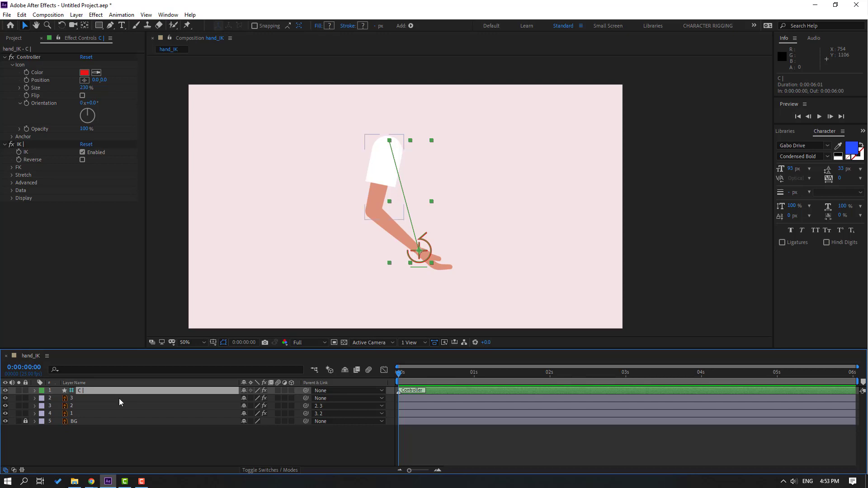
key(p)
drag(249, 397, 201, 398)
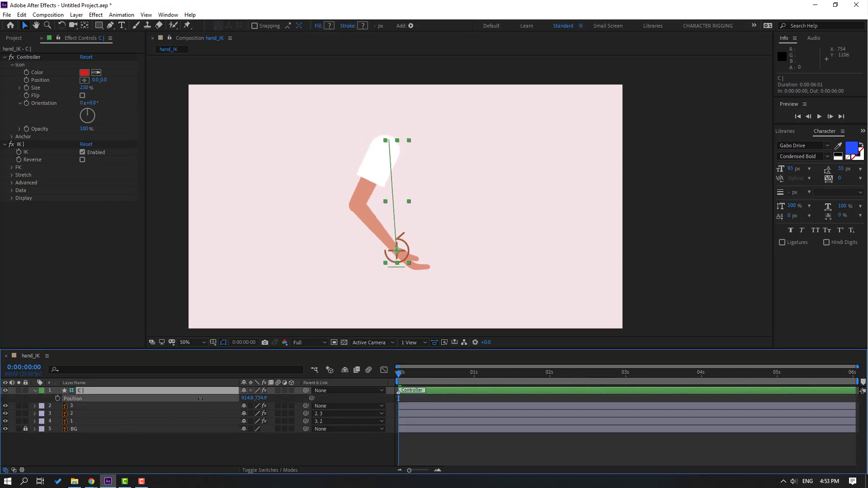
drag(403, 259, 376, 273)
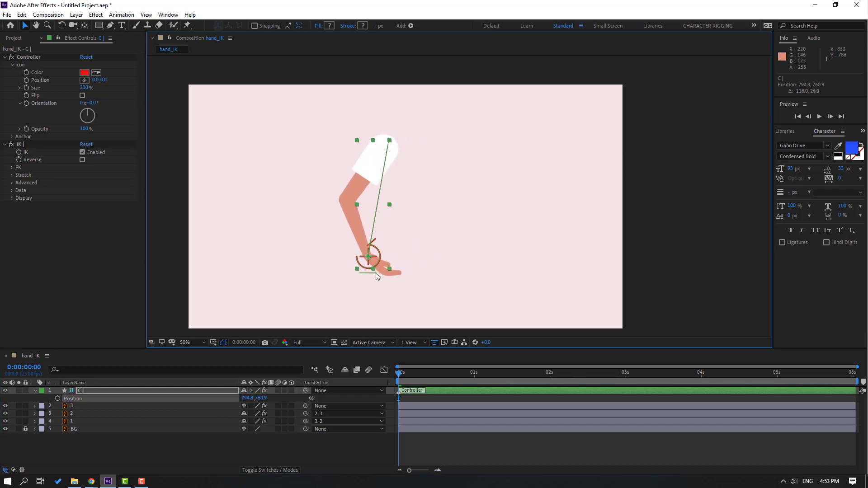
click(57, 398)
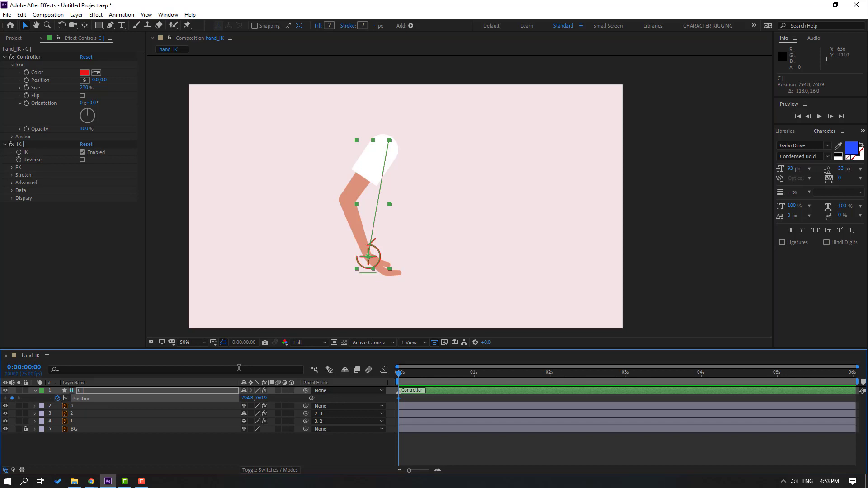
Step: At frame 10, move the controller right to swing the arm forward
click(243, 343)
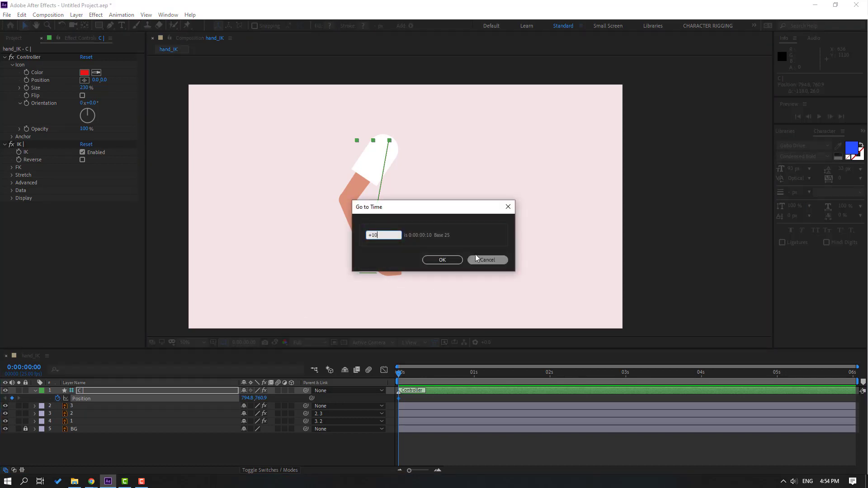
text(+10)
click(449, 258)
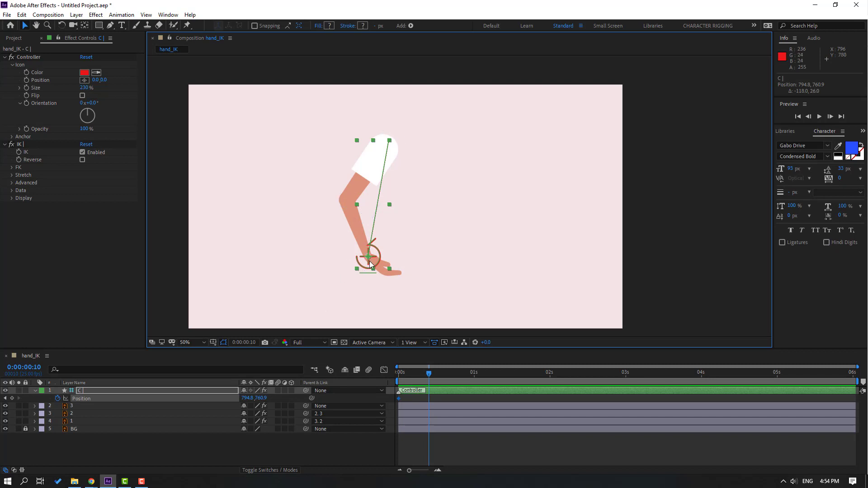
drag(376, 265, 426, 266)
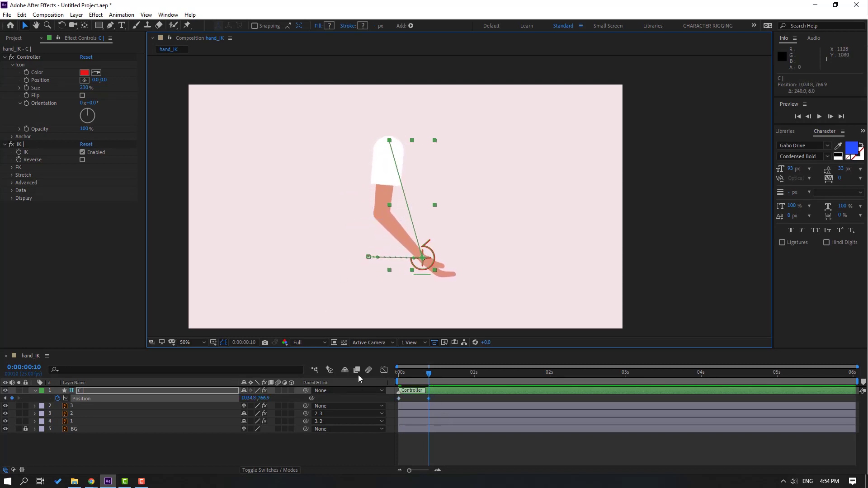
Step: Copy the first Position keyframe and paste it at frame 20
click(243, 343)
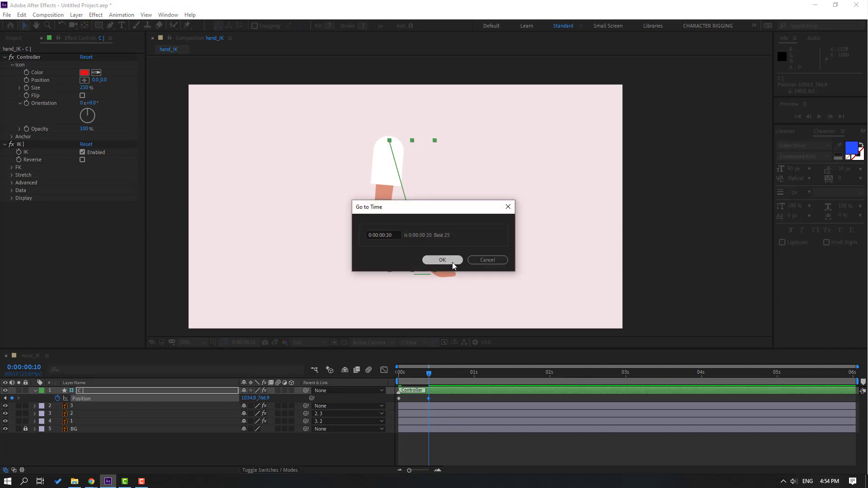
click(452, 262)
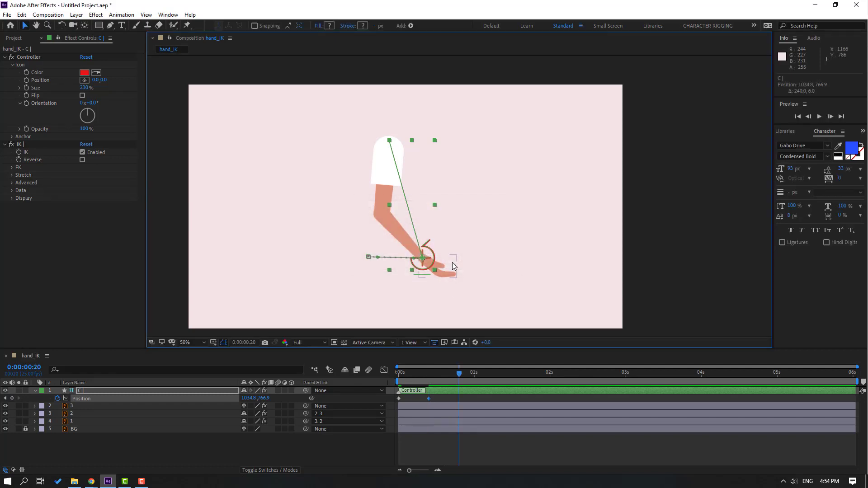
click(399, 398)
key(ctrl+c)
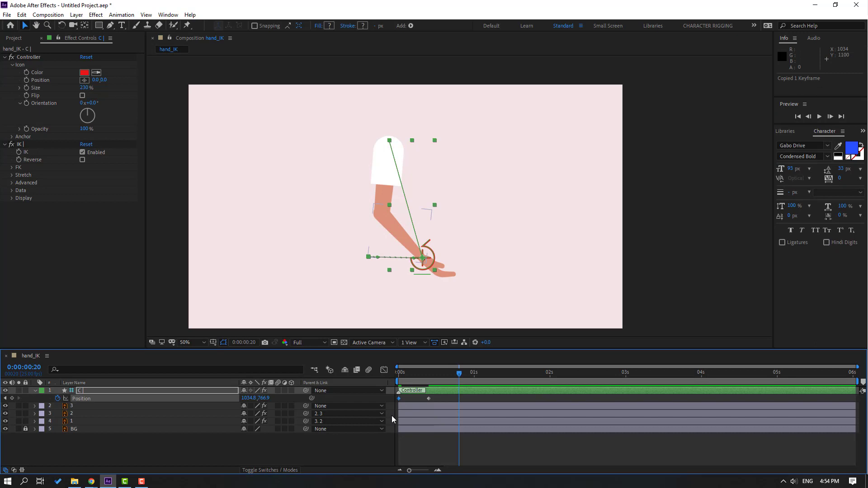
key(ctrl+v)
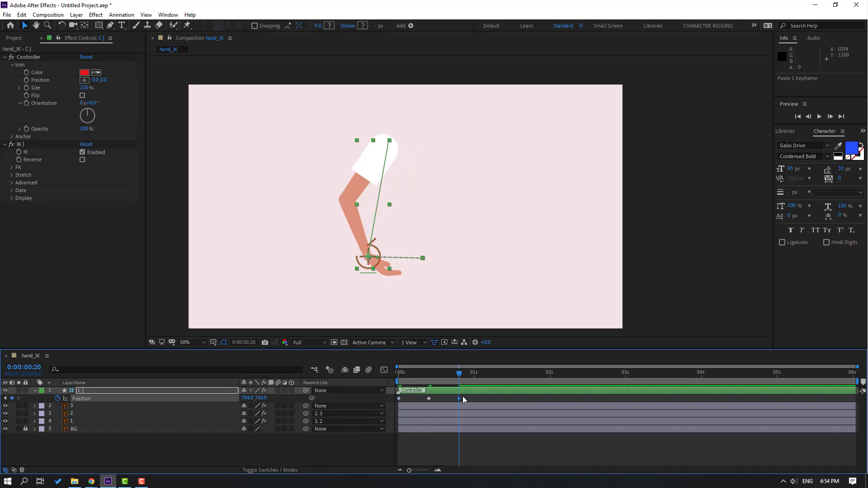
Step: Apply Easy Ease to all Position keyframes and end the work area at frame 20
right_click(399, 398)
mouse_move(453, 392)
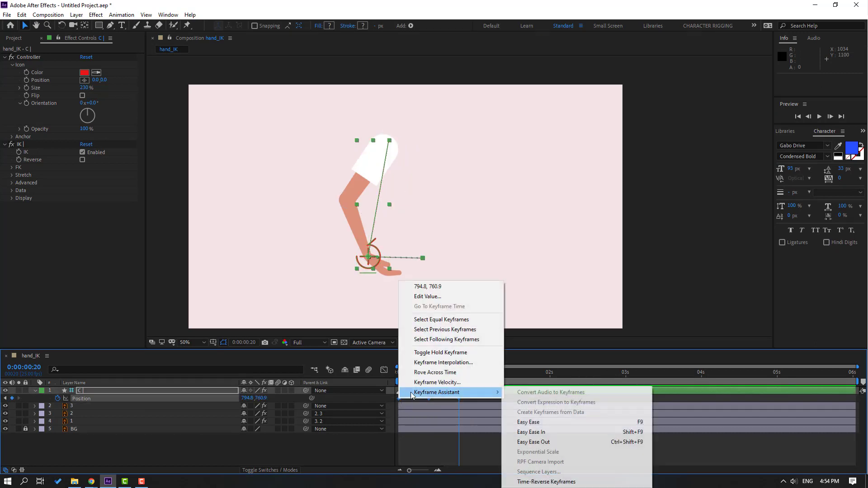
click(615, 423)
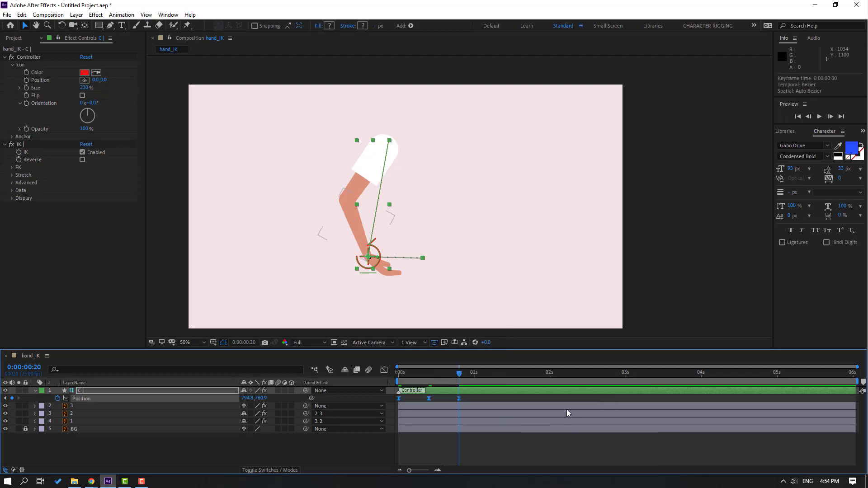
key(n)
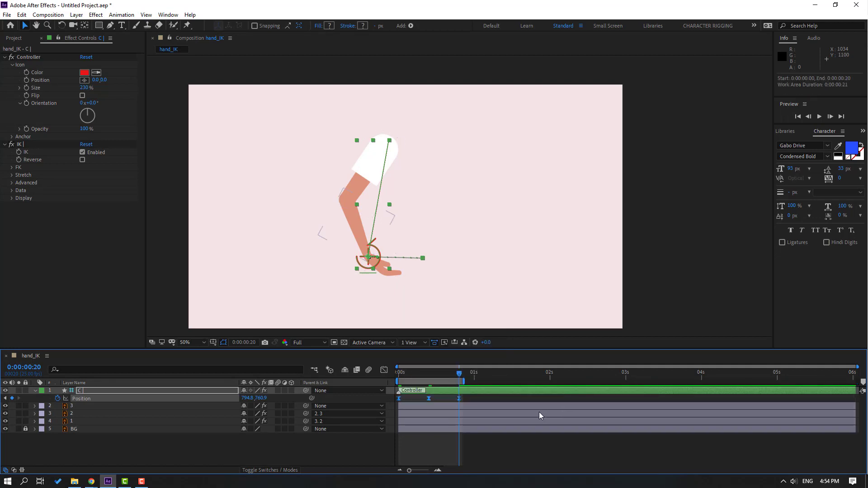
Step: Preview the arm swing, then reveal the controller's Rotation property
key(space)
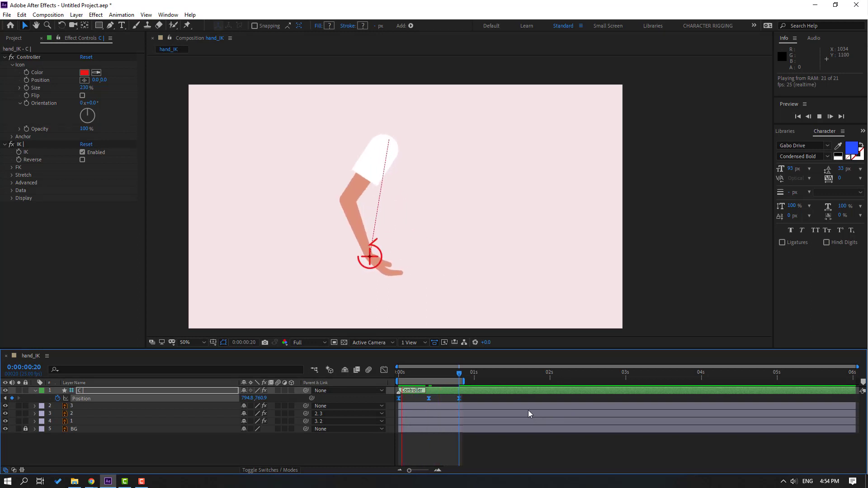
key(space)
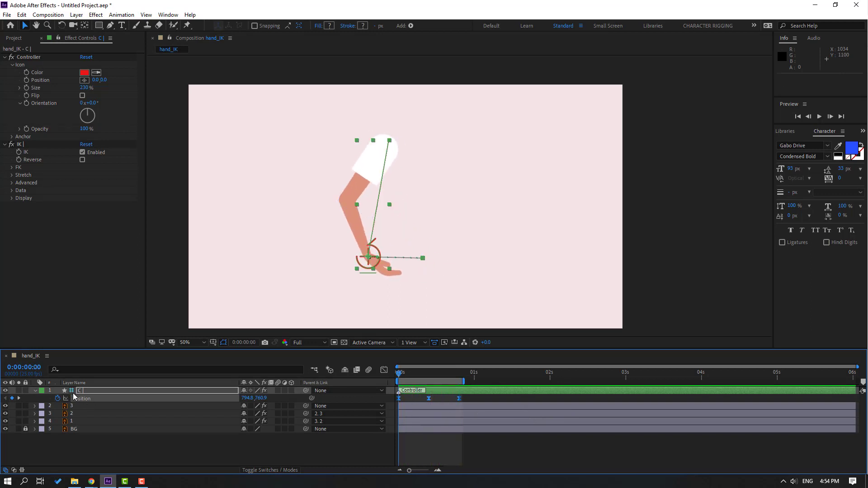
key(Return)
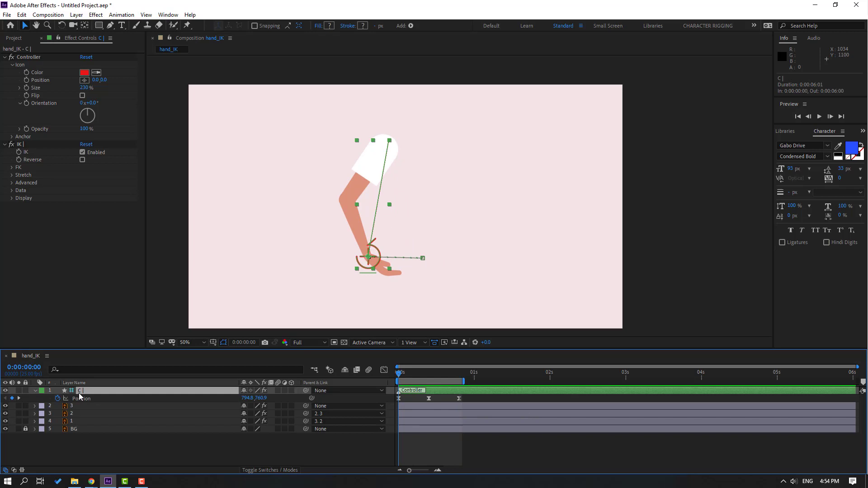
key(shift+r)
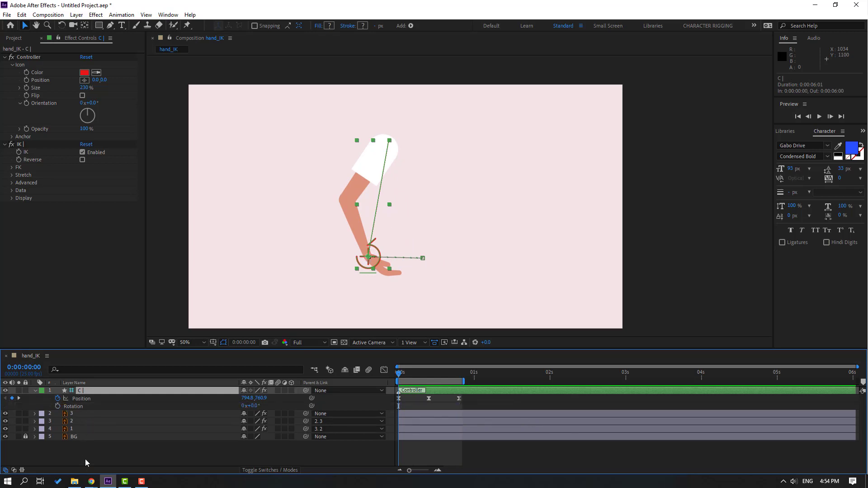
Step: Keyframe the controller's Rotation at 30° on frame 0 and a rotated-back pose at frame 10
click(57, 405)
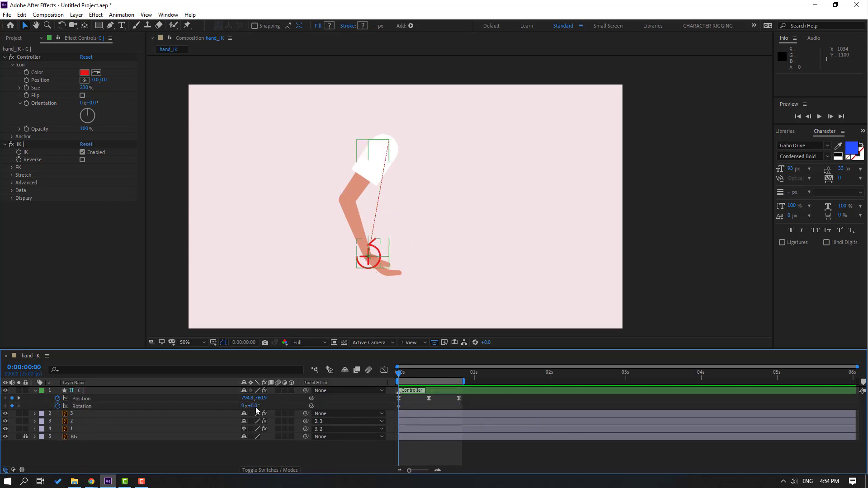
drag(256, 406, 269, 406)
click(421, 390)
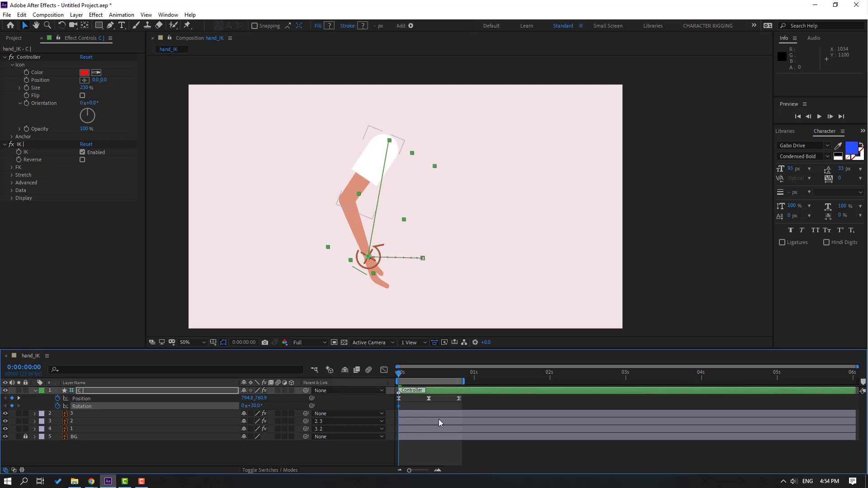
drag(408, 376, 429, 374)
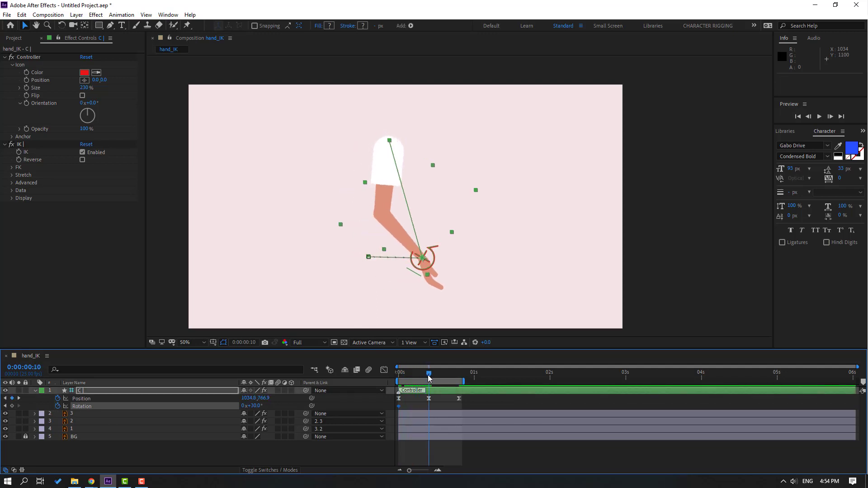
drag(256, 406, 246, 406)
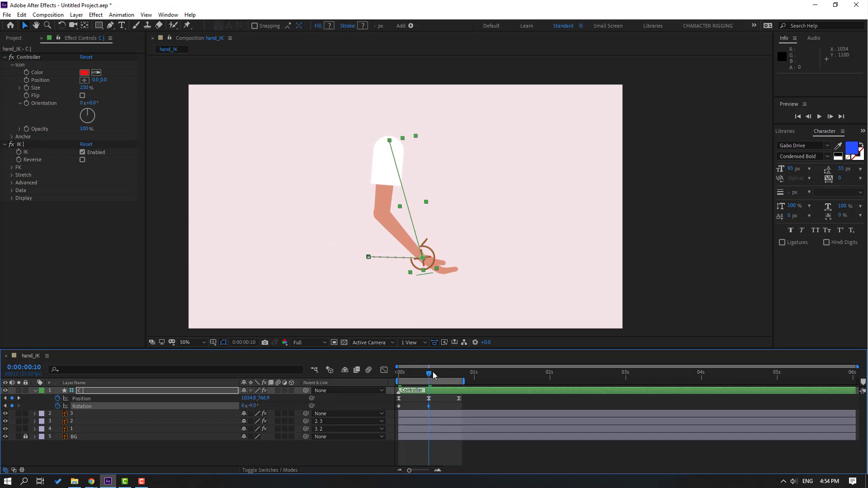
Step: Paste the 30° starting rotation at frame 20, Easy Ease all rotation keyframes, and preview
drag(433, 372, 458, 373)
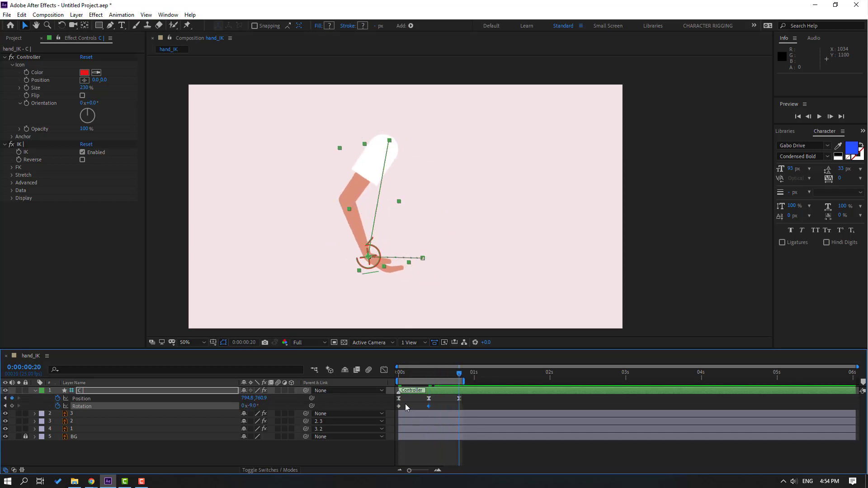
drag(405, 403, 396, 409)
key(ctrl+v)
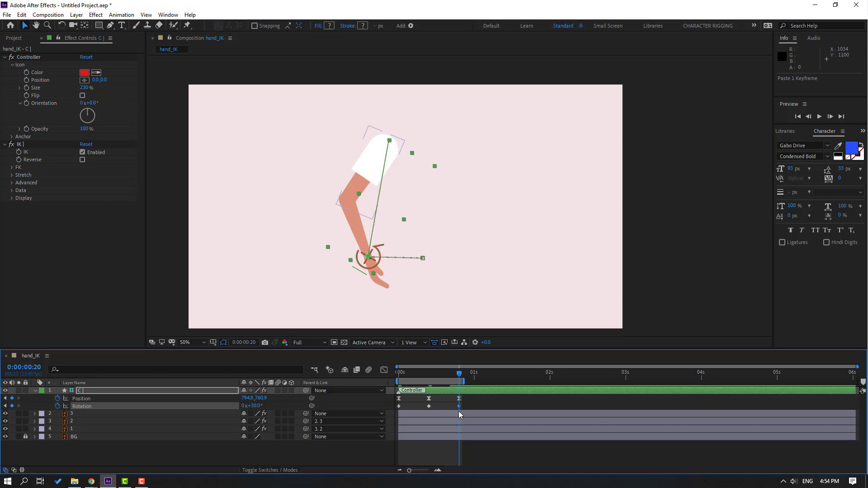
drag(458, 411, 400, 410)
right_click(399, 407)
mouse_move(446, 399)
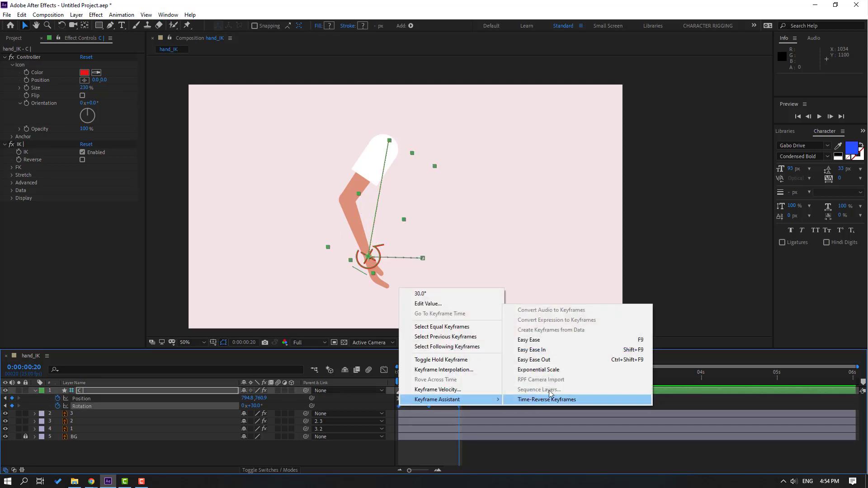
click(543, 335)
key(space)
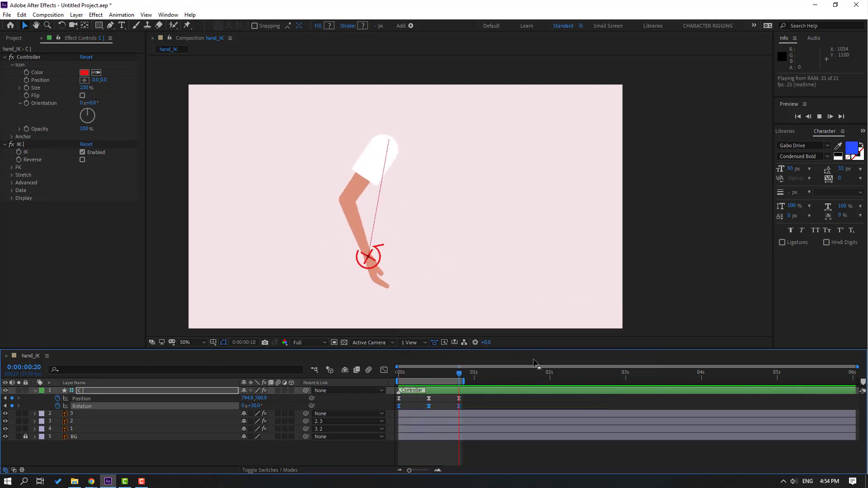
key(space)
drag(472, 400, 389, 411)
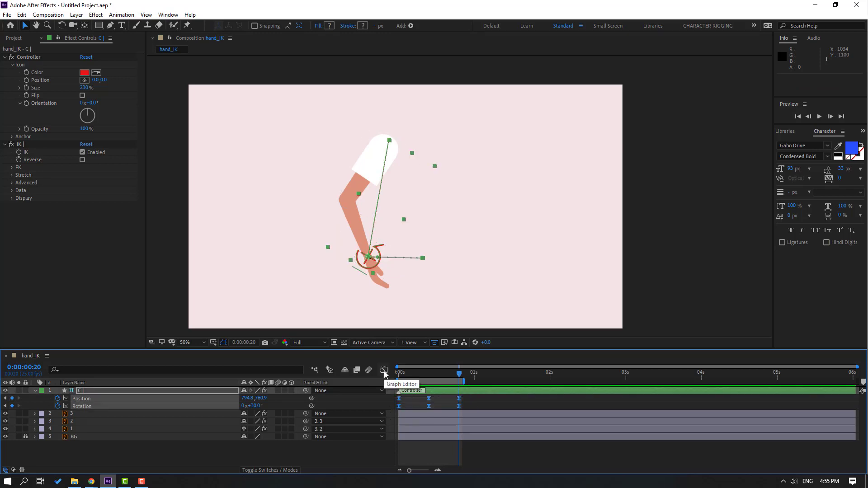
Step: In the Graph Editor, reshape the speed curve easing on the middle and end keyframes and preview
click(383, 370)
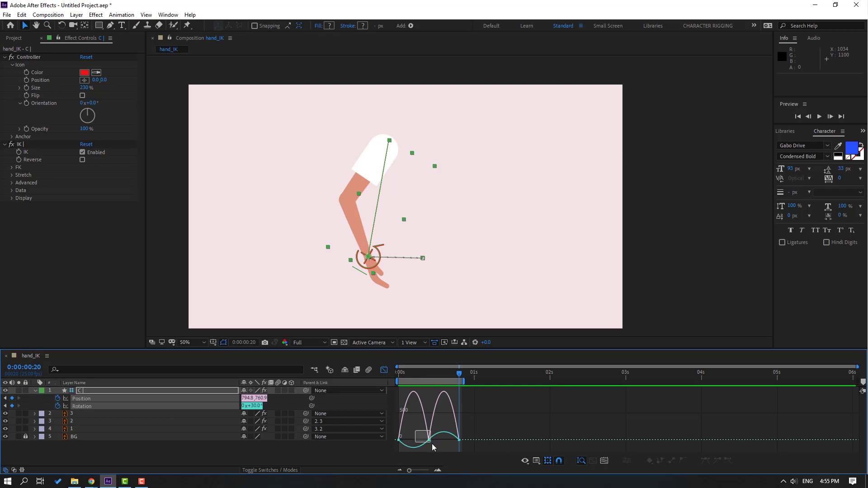
drag(432, 445, 417, 439)
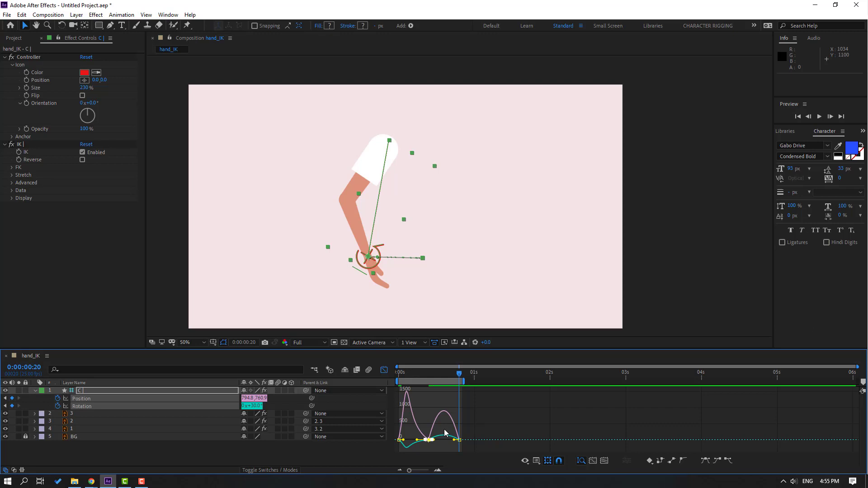
click(519, 414)
key(space)
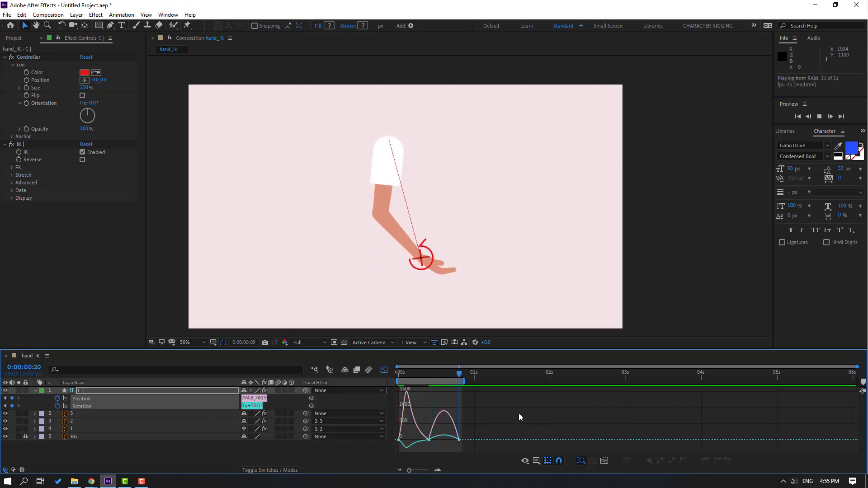
key(space)
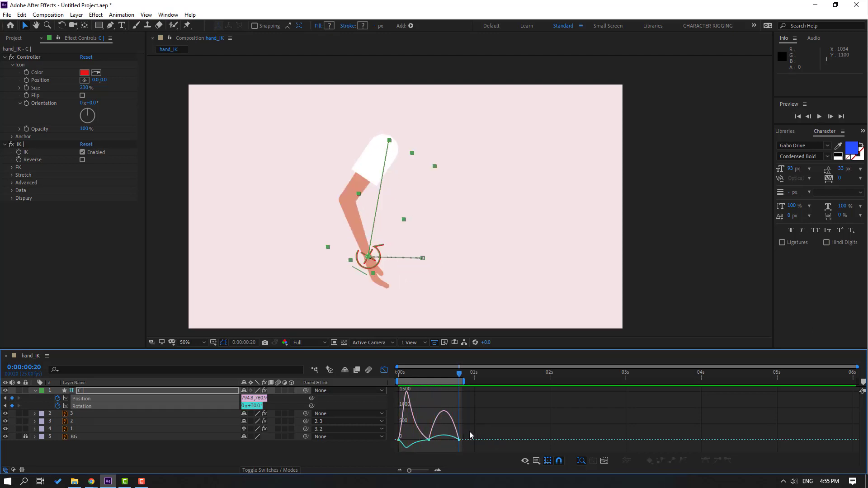
drag(470, 435, 450, 440)
key(space)
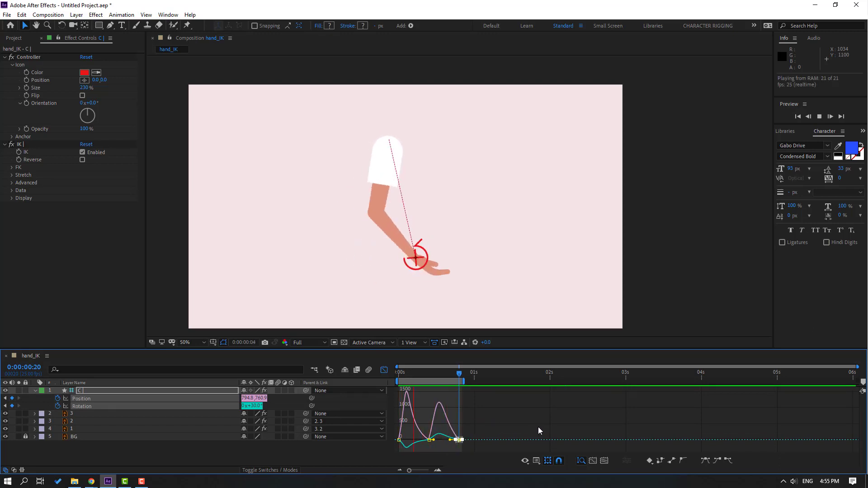
Step: Leave the Graph Editor, collapse the controller layer, and turn off its visibility
click(384, 370)
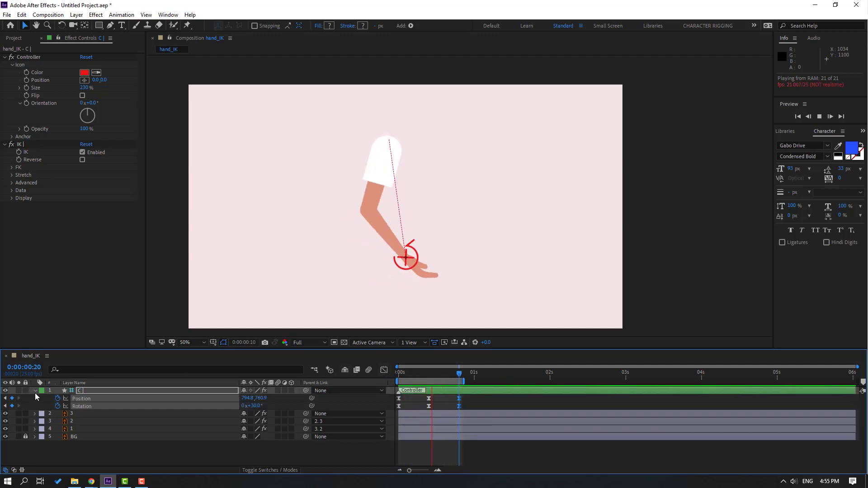
click(35, 391)
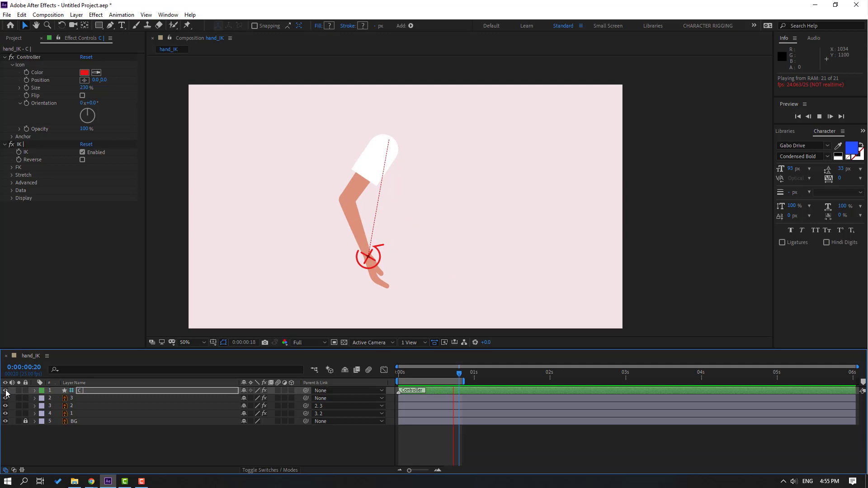
click(5, 391)
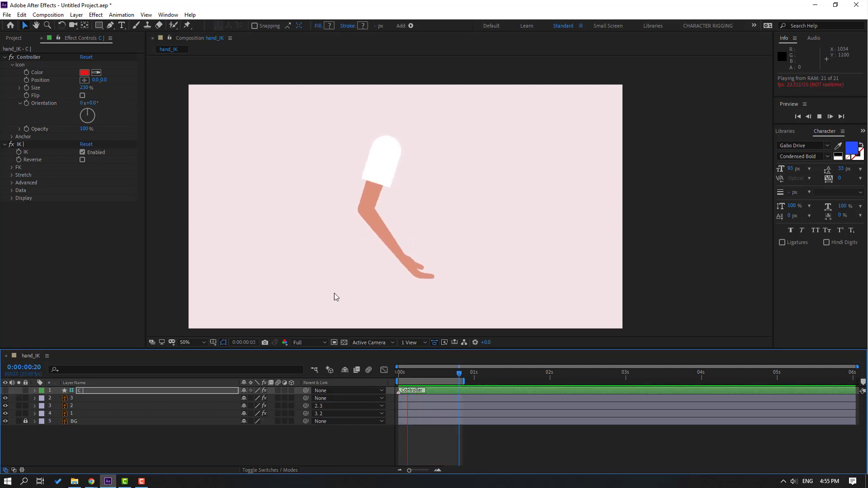
key(comma)
key(comma)
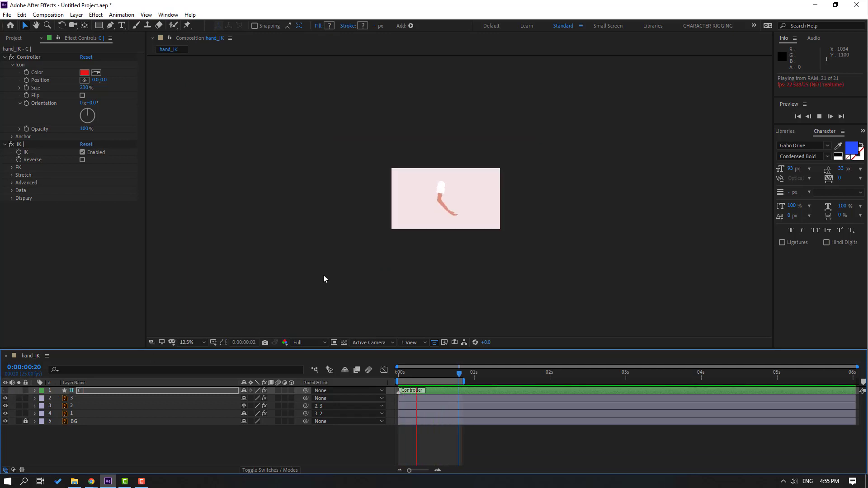
key(period)
key(period)
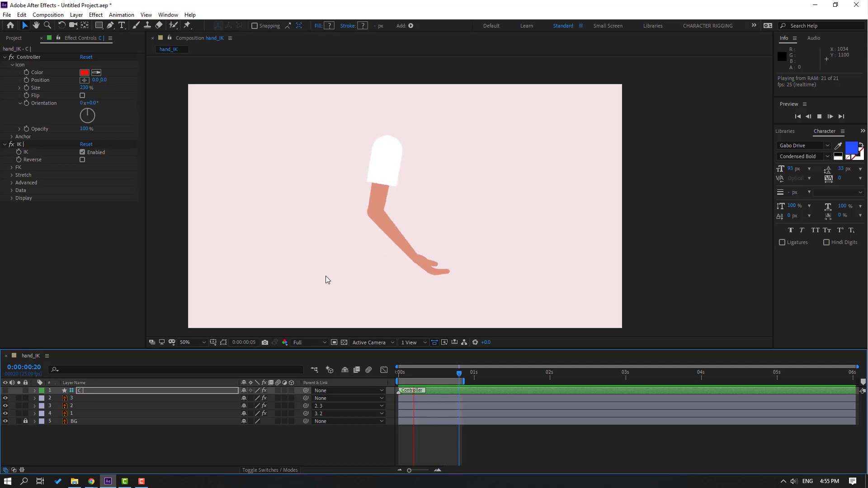